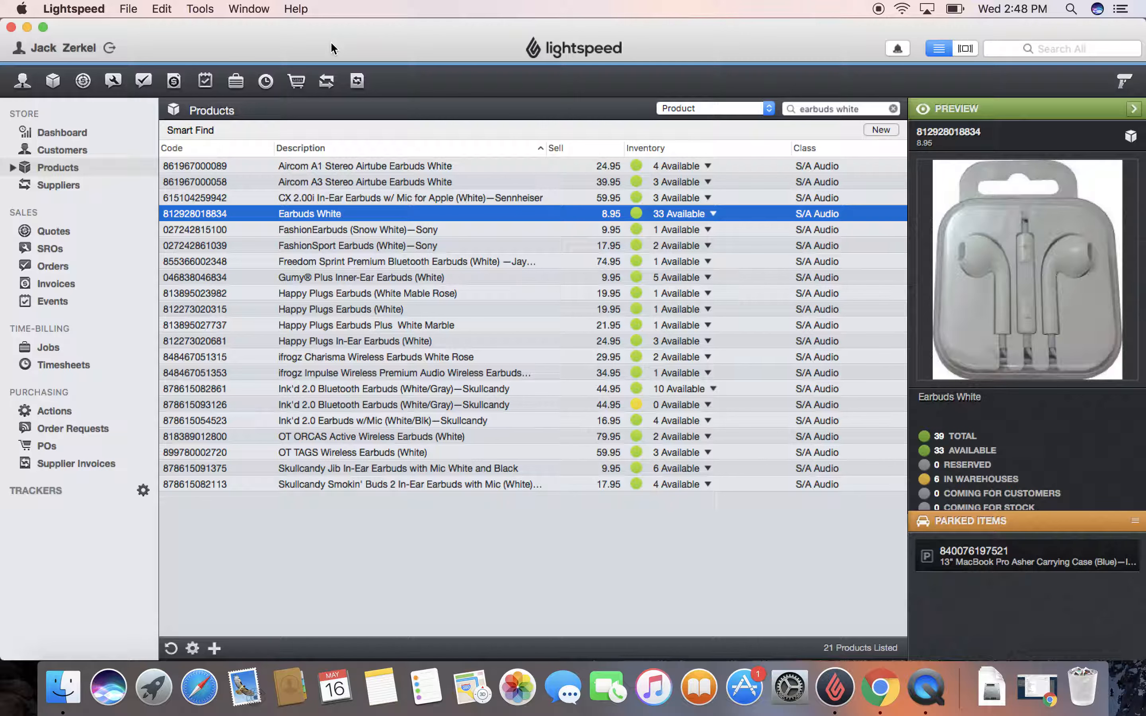
Open ReportMaster and select the Inventory report that provides current product quantities.
left_click(206, 10)
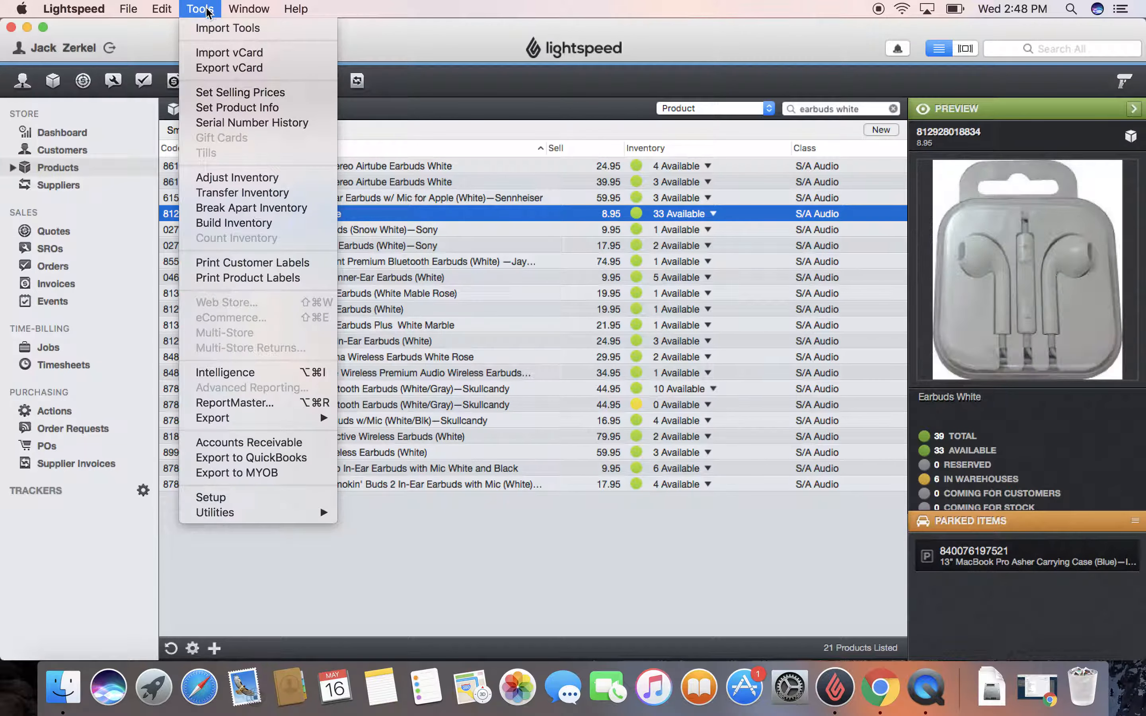
left_click(286, 406)
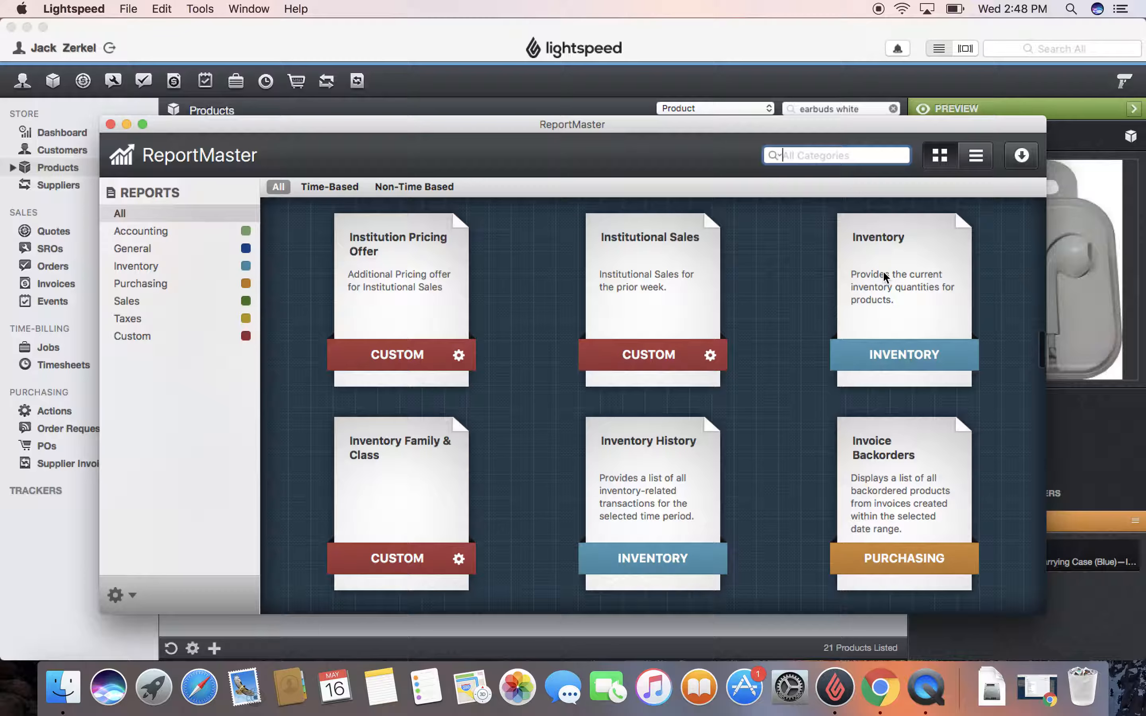
left_click(848, 279)
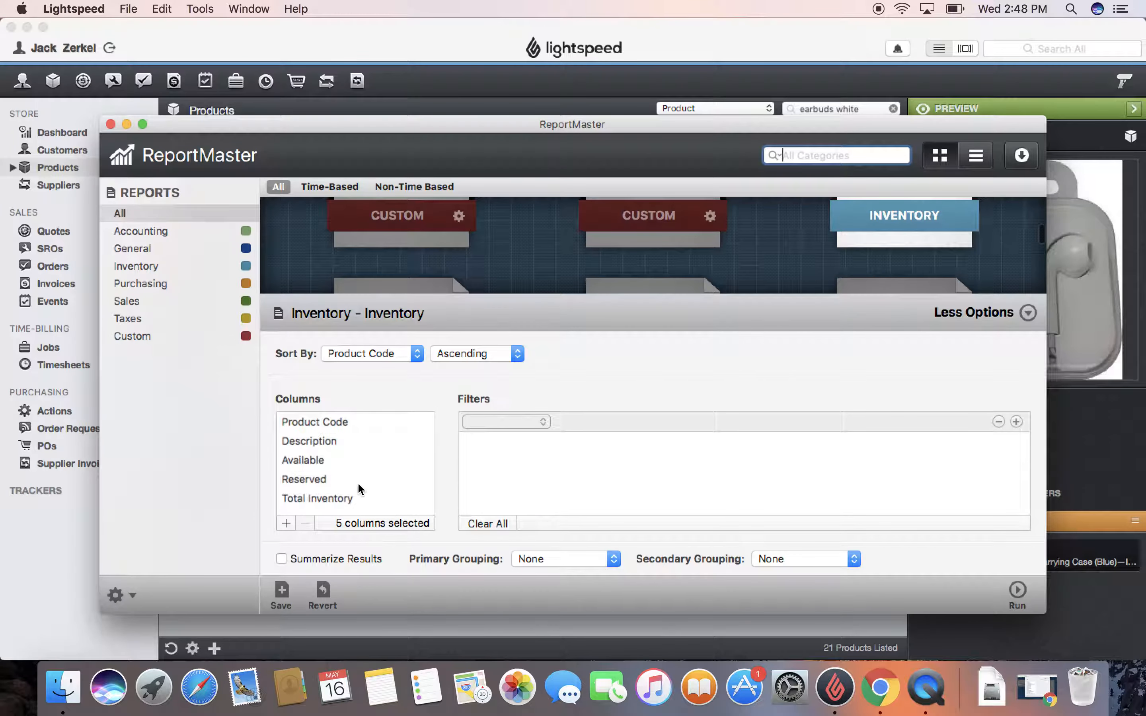
Remove the Total Inventory and Reserved columns from the Inventory report.
left_click(351, 495)
left_click(299, 524)
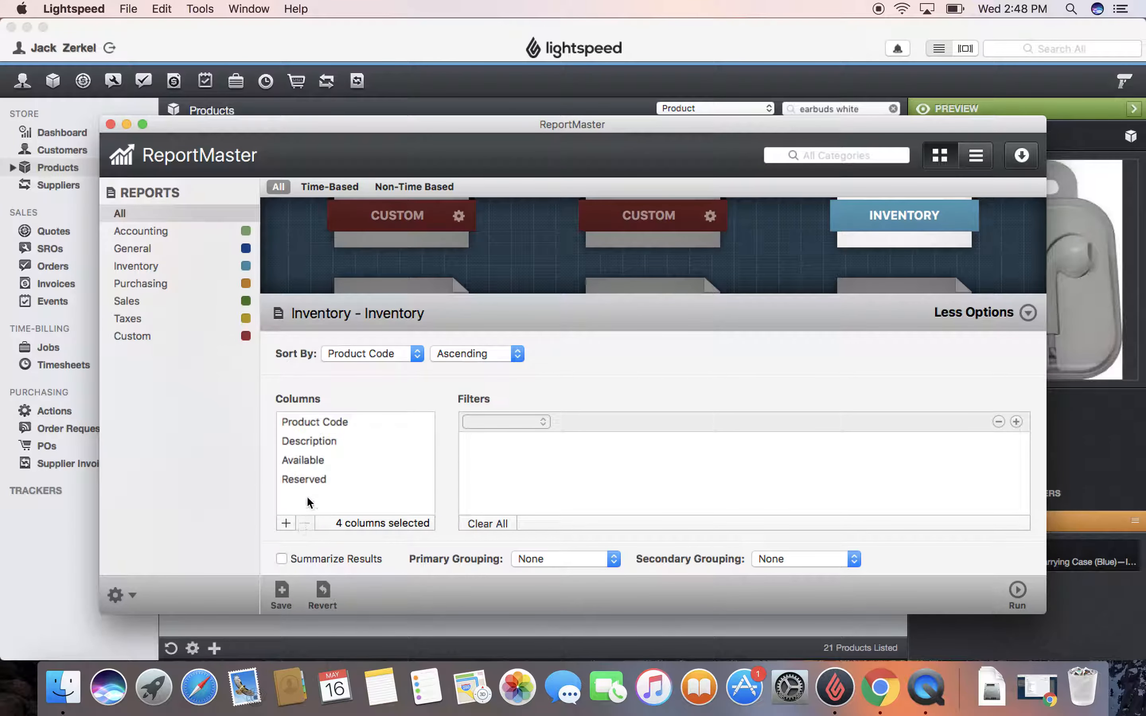
left_click(310, 478)
left_click(306, 523)
Add a report filter where Available is greater than 0.
left_click(515, 428)
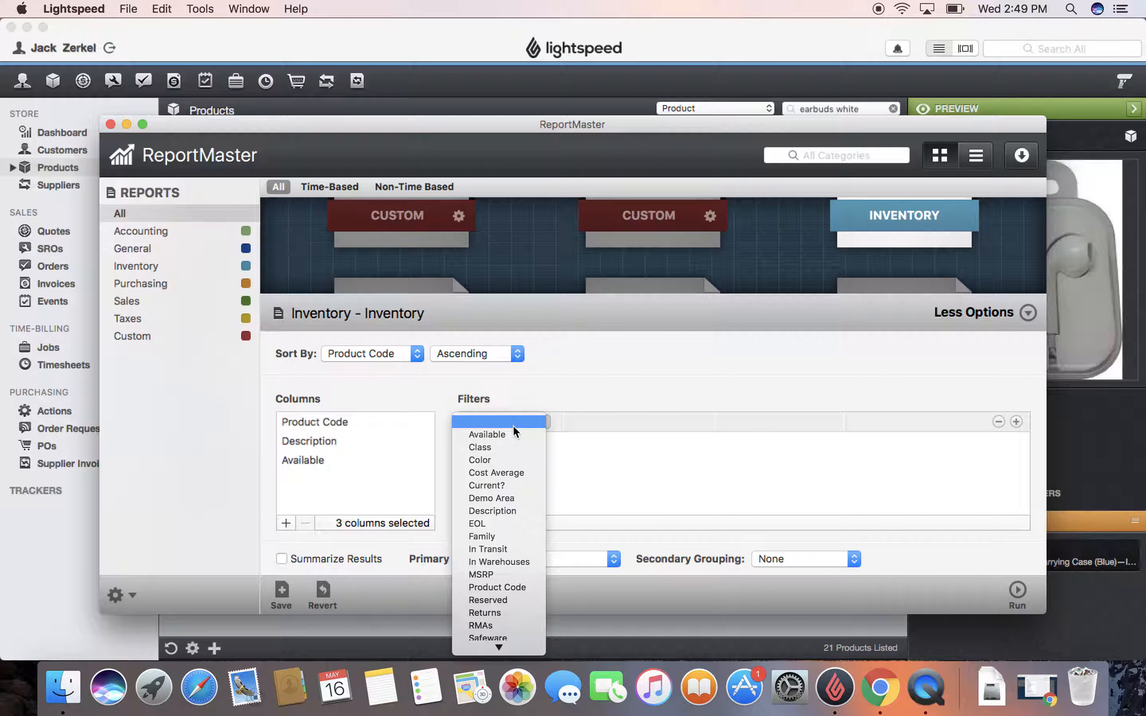
left_click(504, 435)
left_click(642, 423)
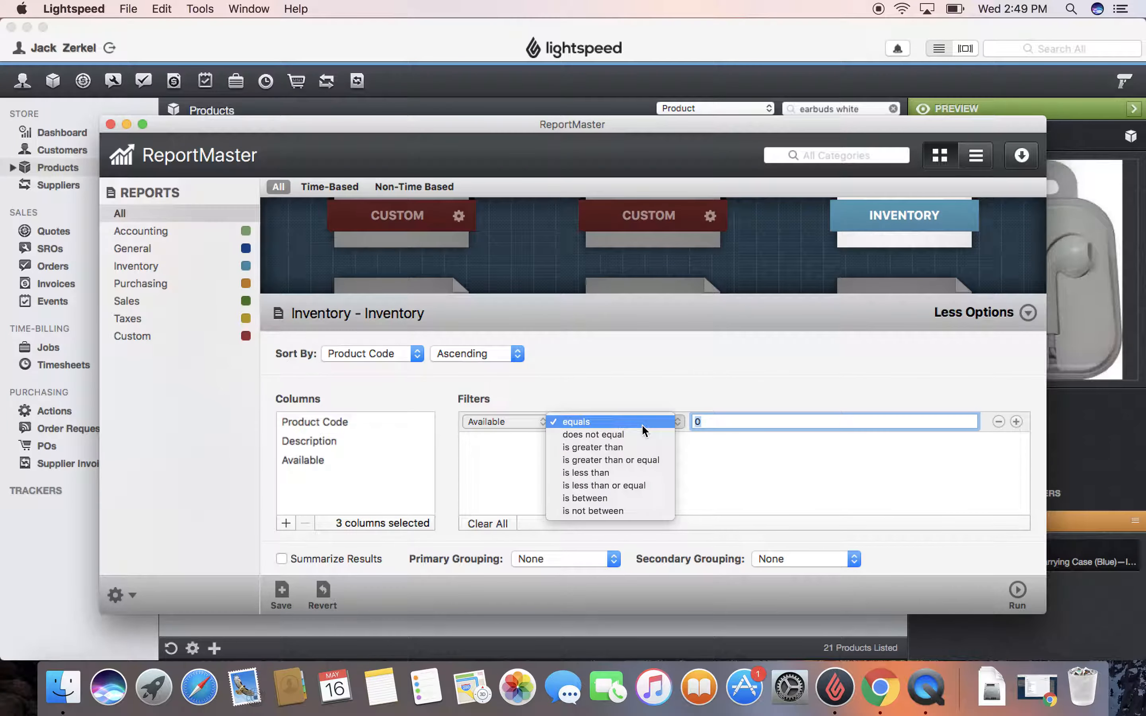
left_click(614, 448)
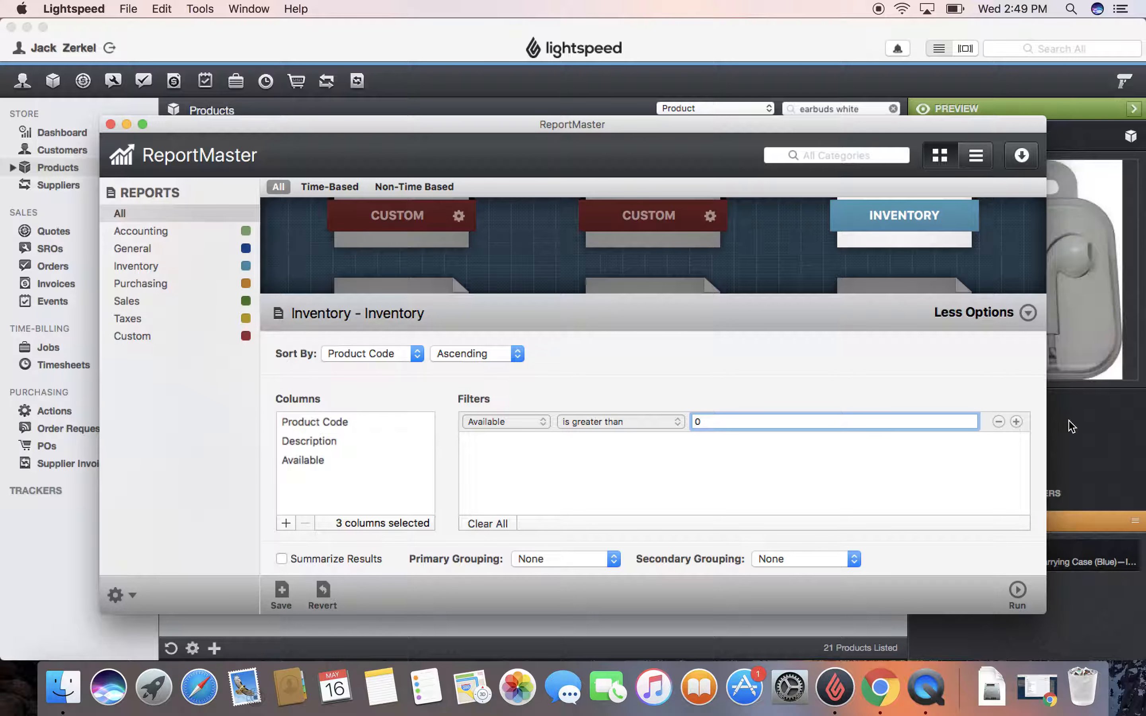
Add a second filter where Family is Apple, then run the report and dismiss its output.
left_click(1016, 422)
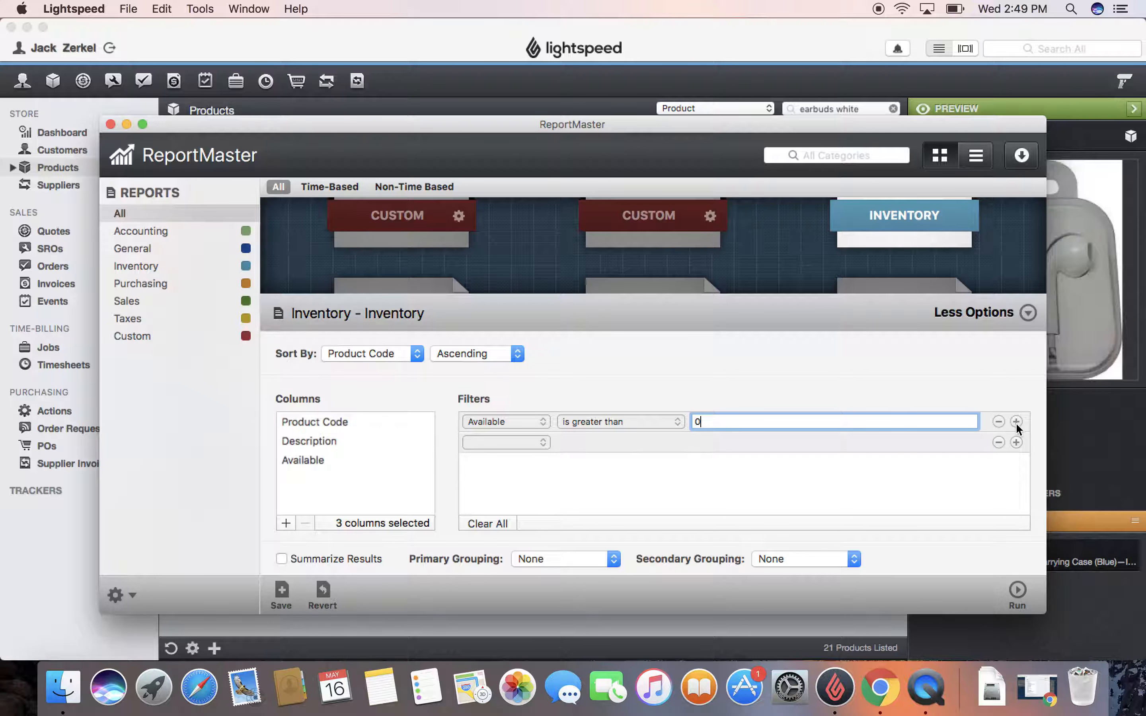
left_click(493, 443)
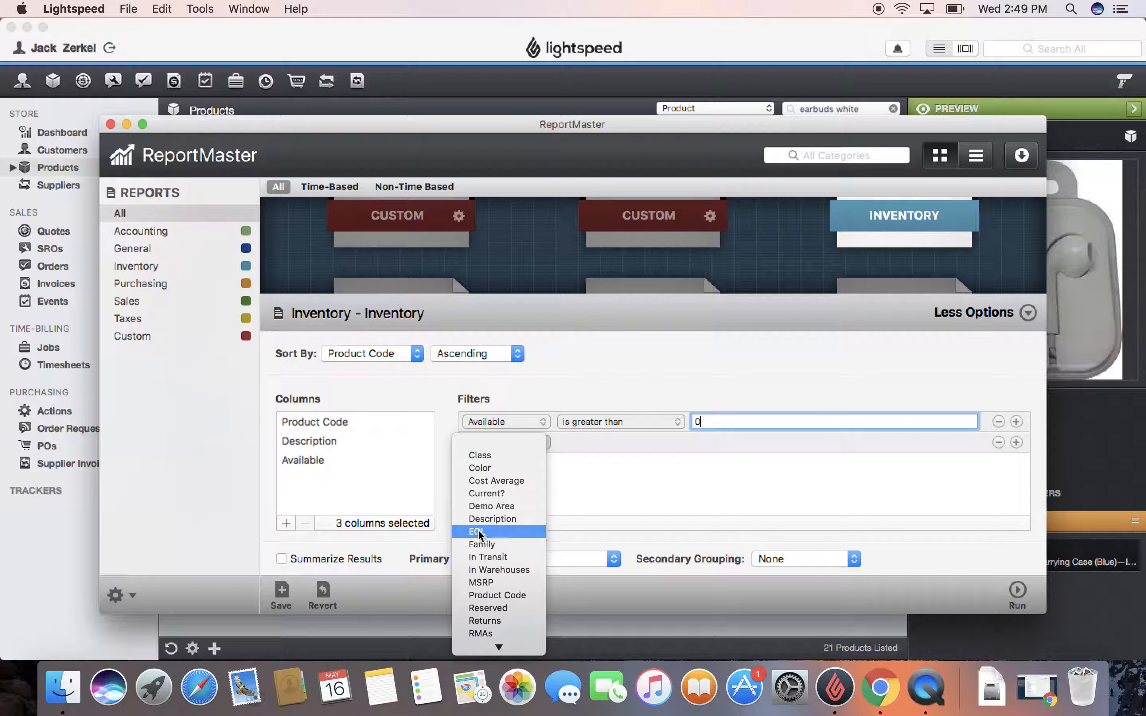
left_click(473, 545)
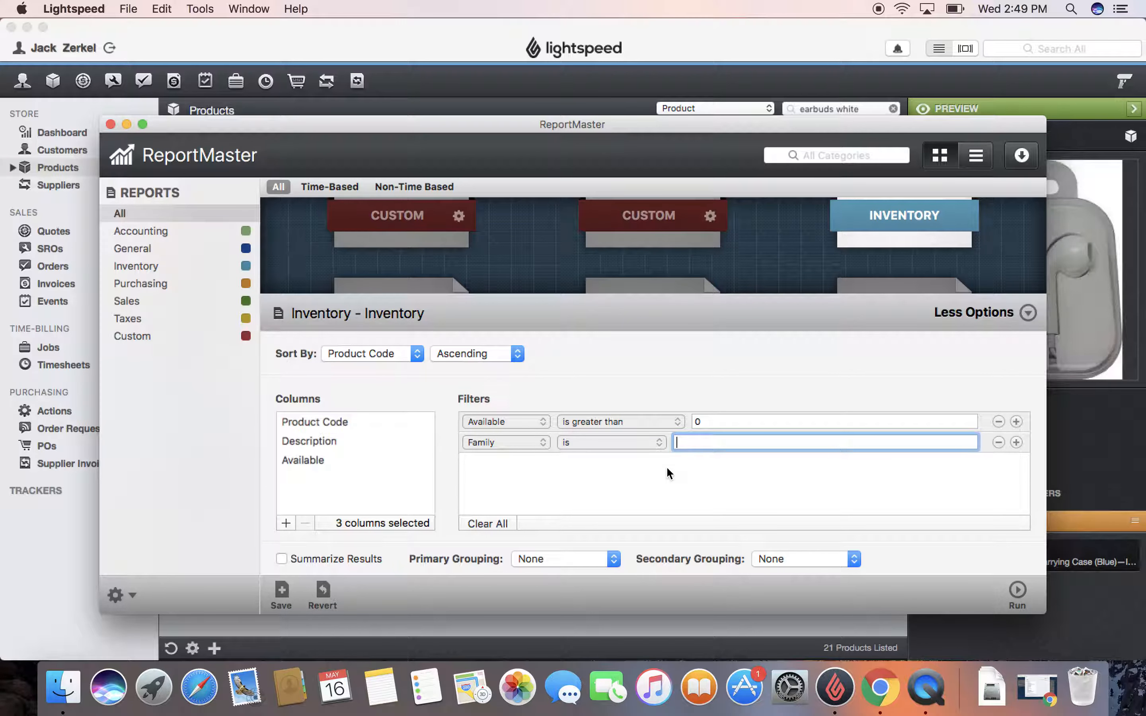
type("Apple")
left_click(1018, 591)
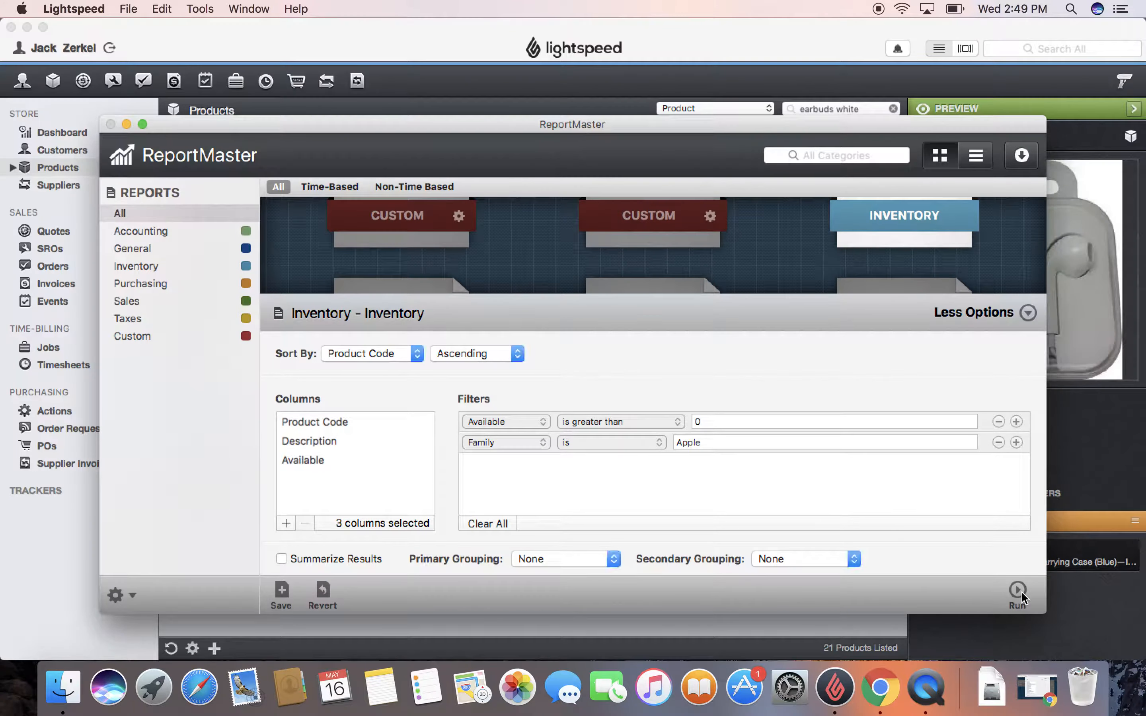
left_click(521, 218)
Set the report's primary grouping to Class and run it again.
left_click(591, 561)
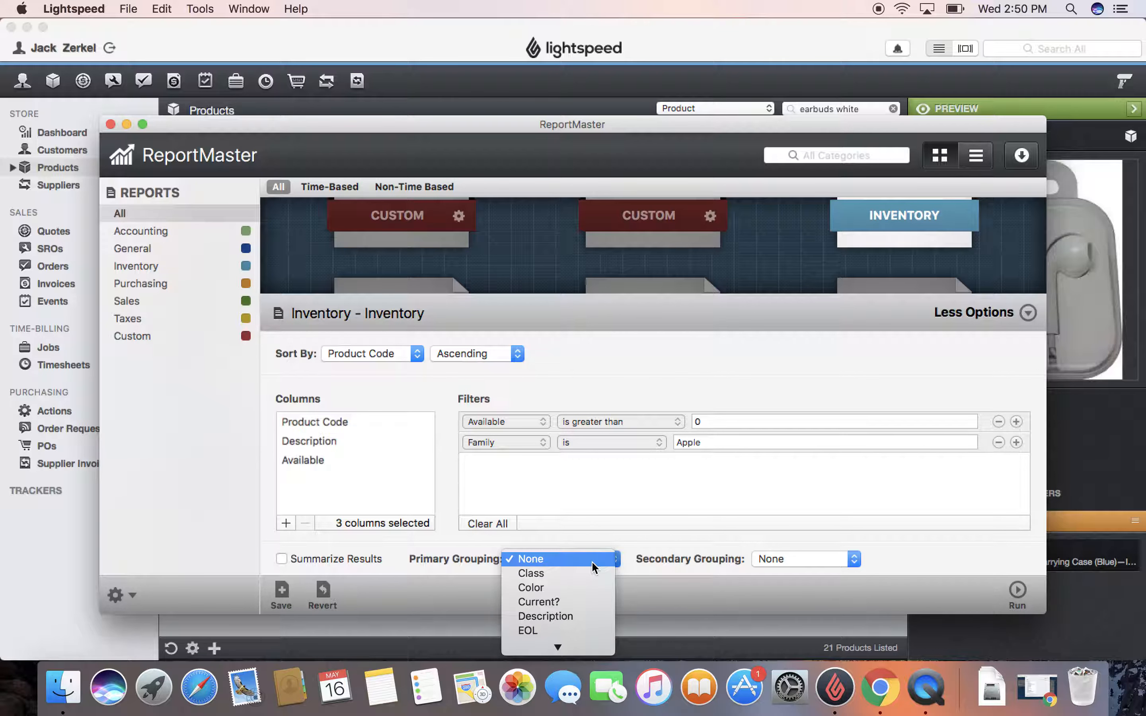
left_click(574, 578)
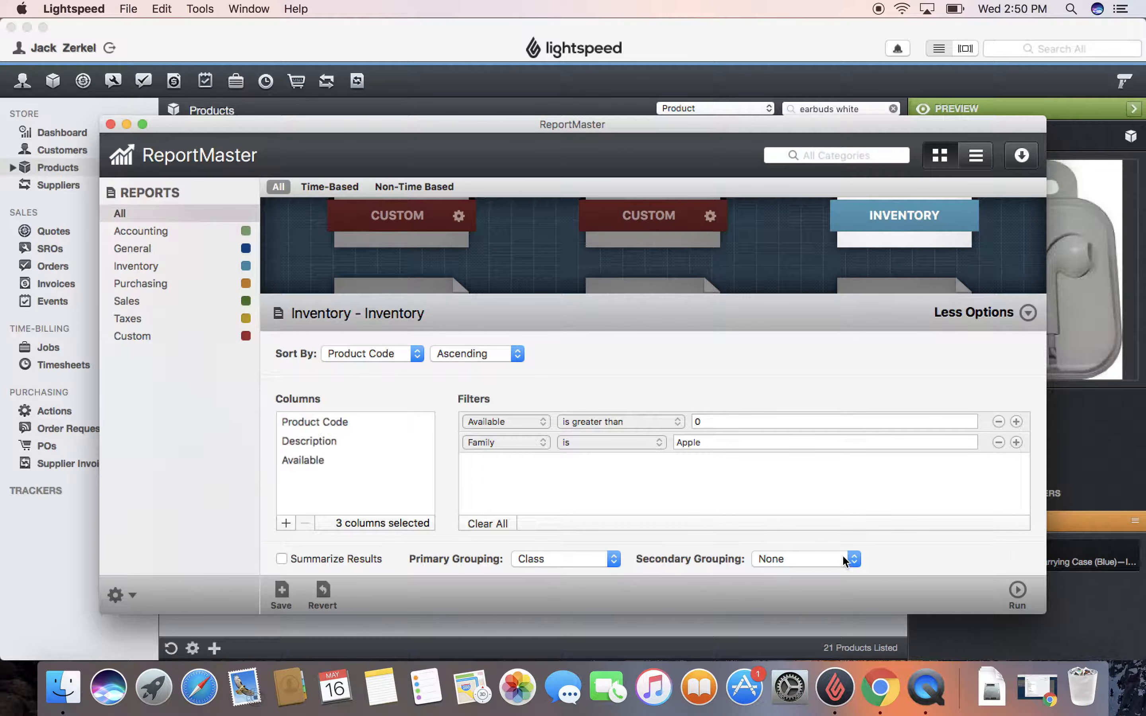
left_click(1014, 592)
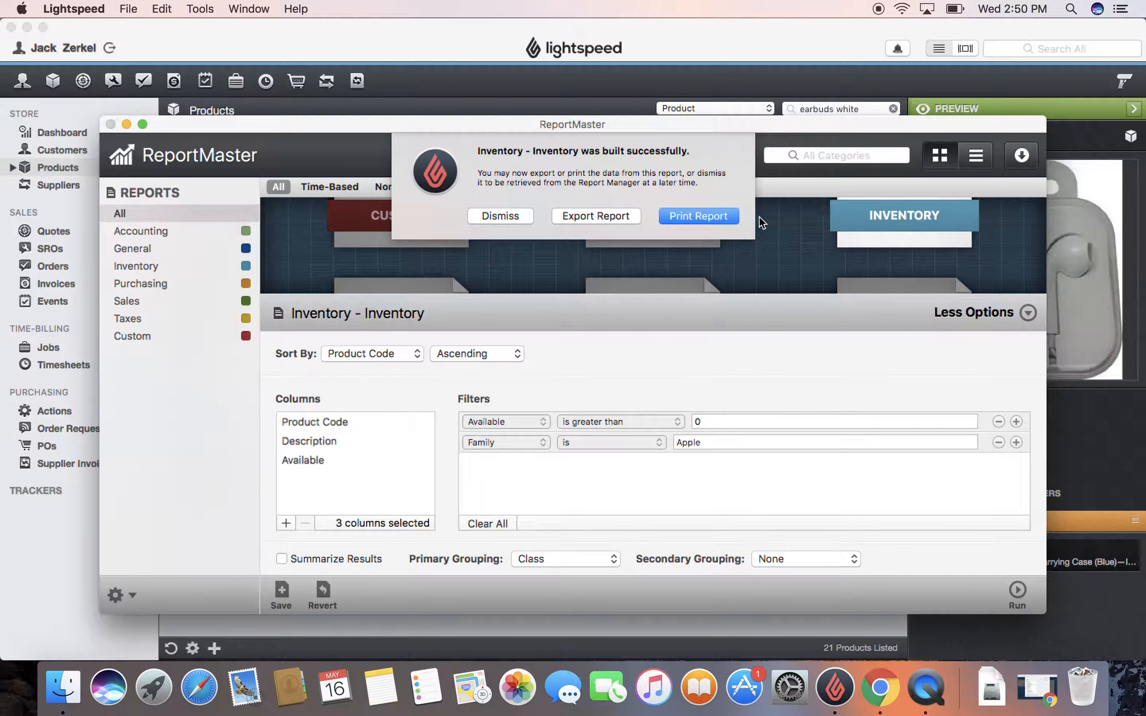
Choose to print the built report and set its page orientation to landscape in the detailed print settings.
left_click(698, 216)
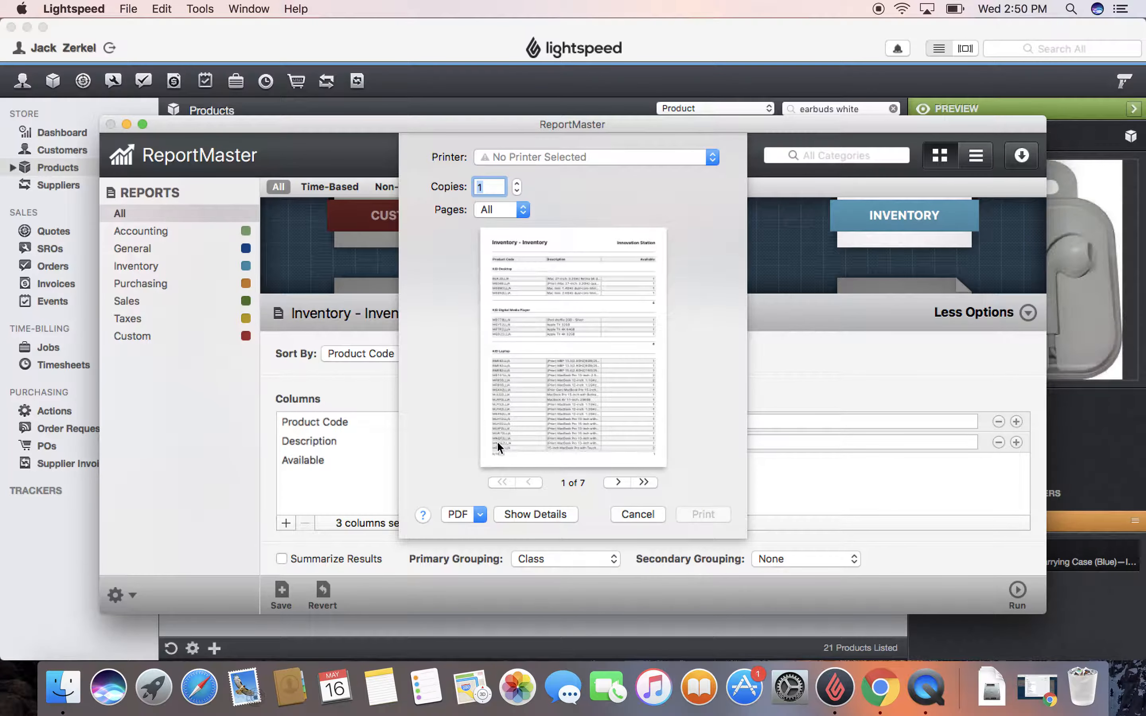
left_click(535, 515)
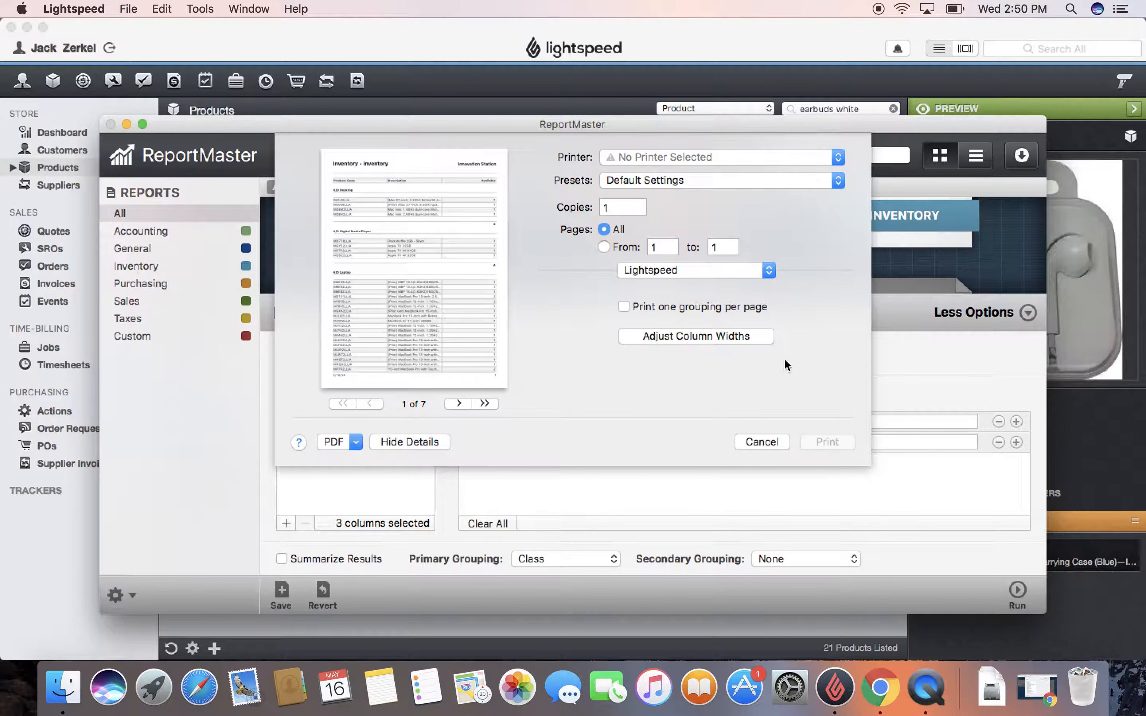
left_click(743, 270)
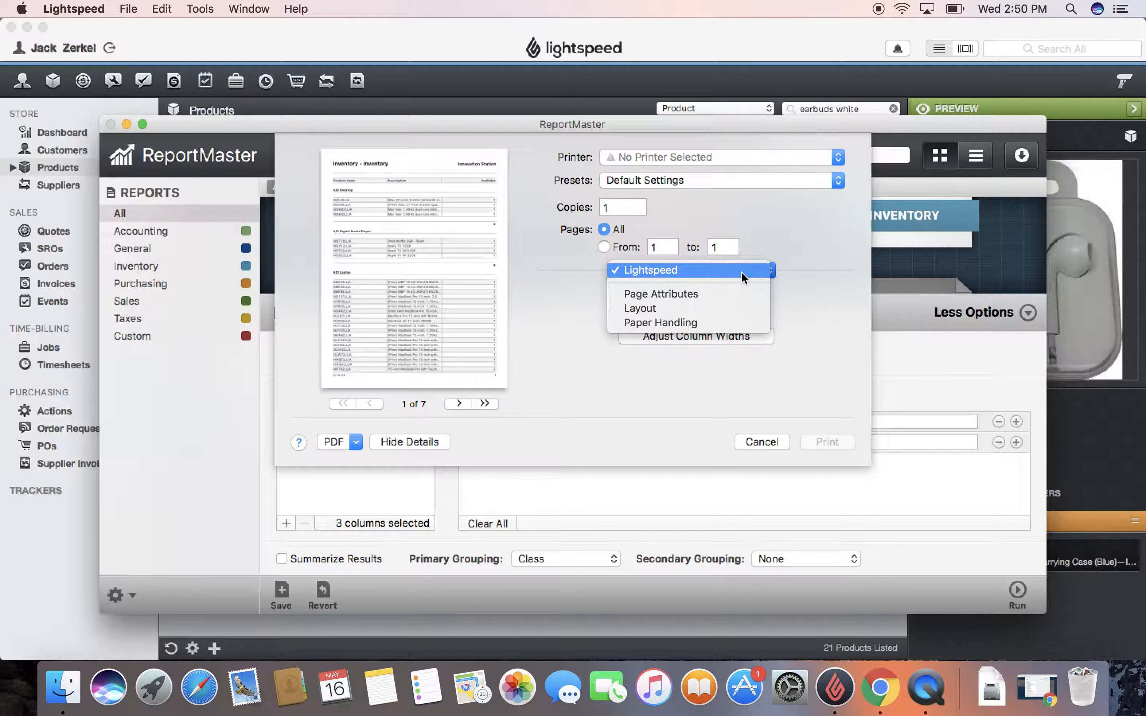
left_click(687, 295)
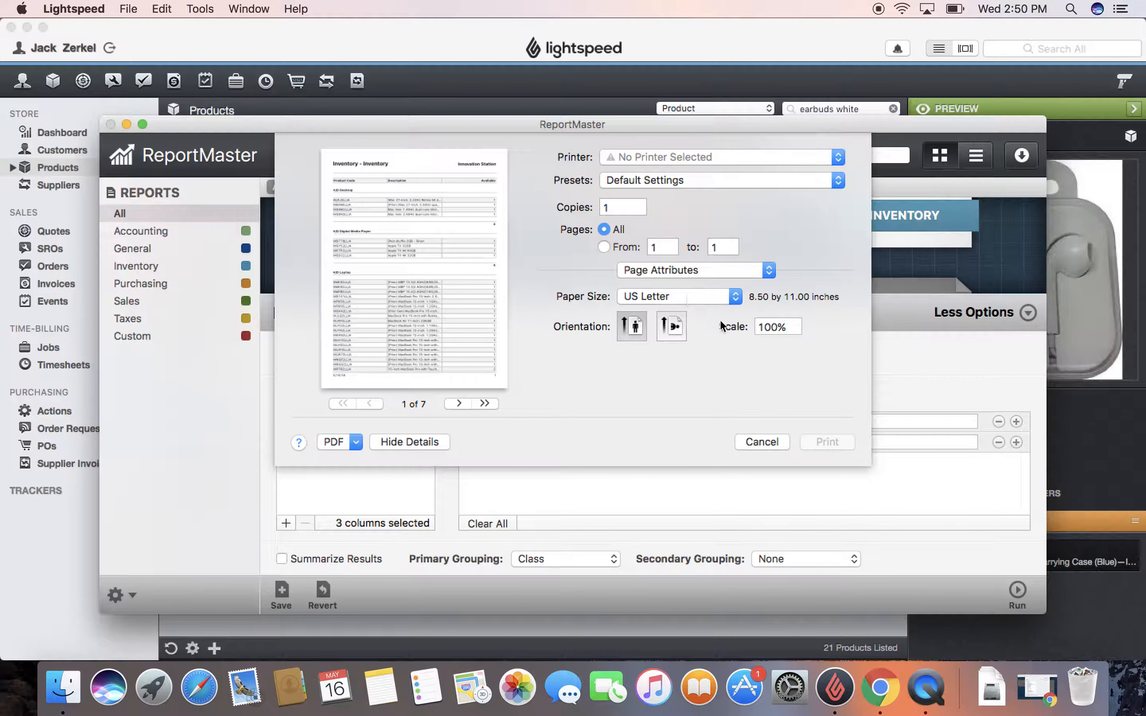
left_click(672, 326)
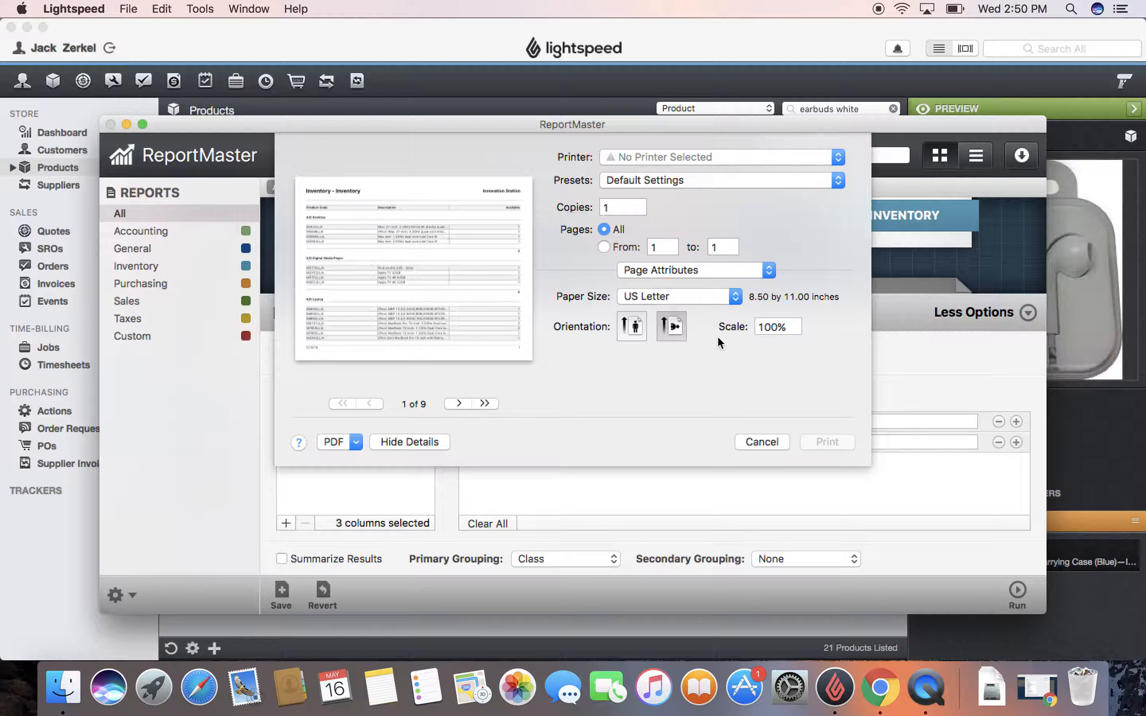
Adjust the printout's column widths by narrowing Product Code and widening Description up to the Available column, and save the layout.
left_click(662, 273)
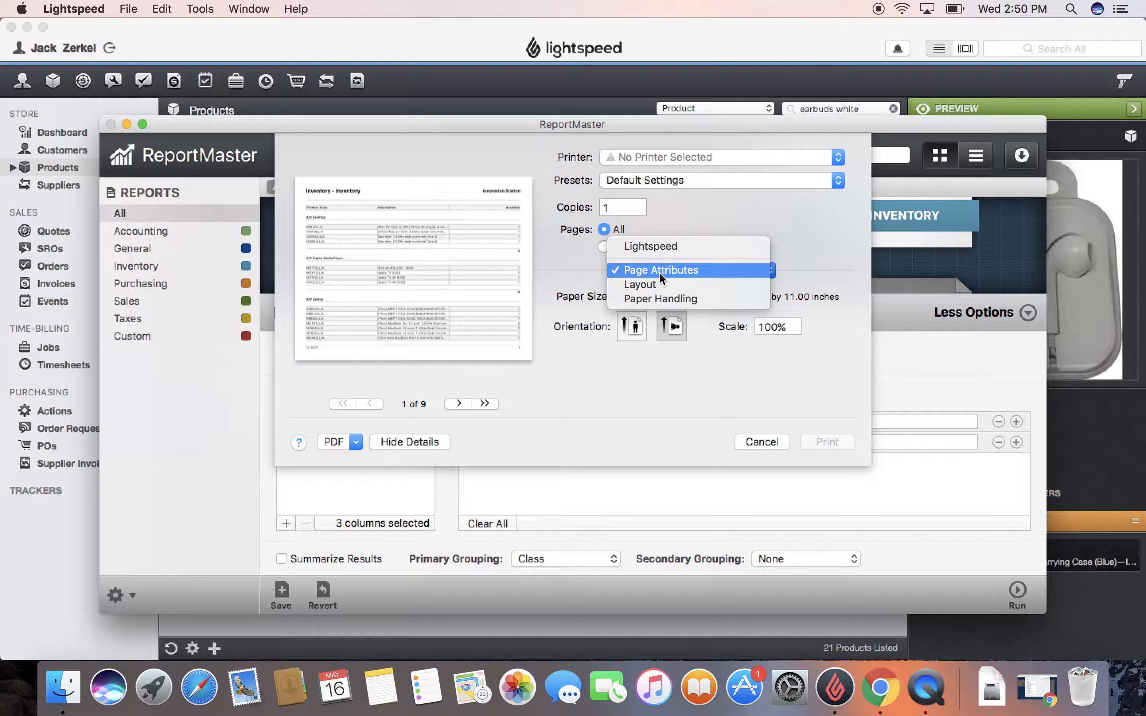
left_click(659, 247)
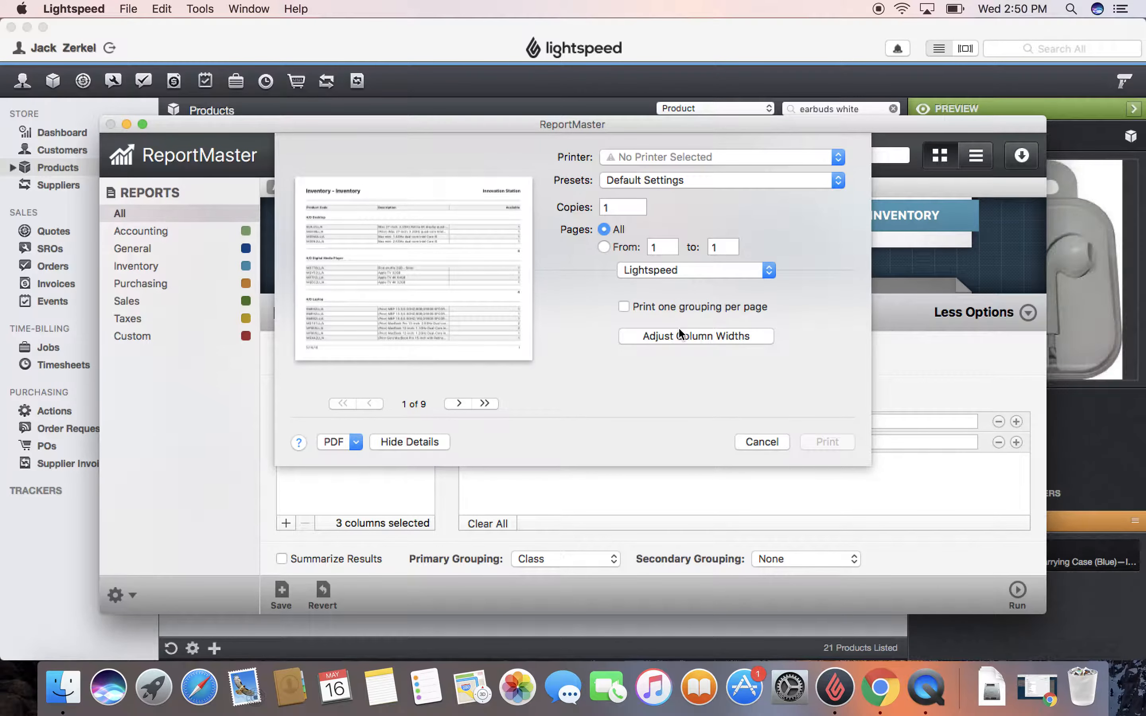
left_click(667, 333)
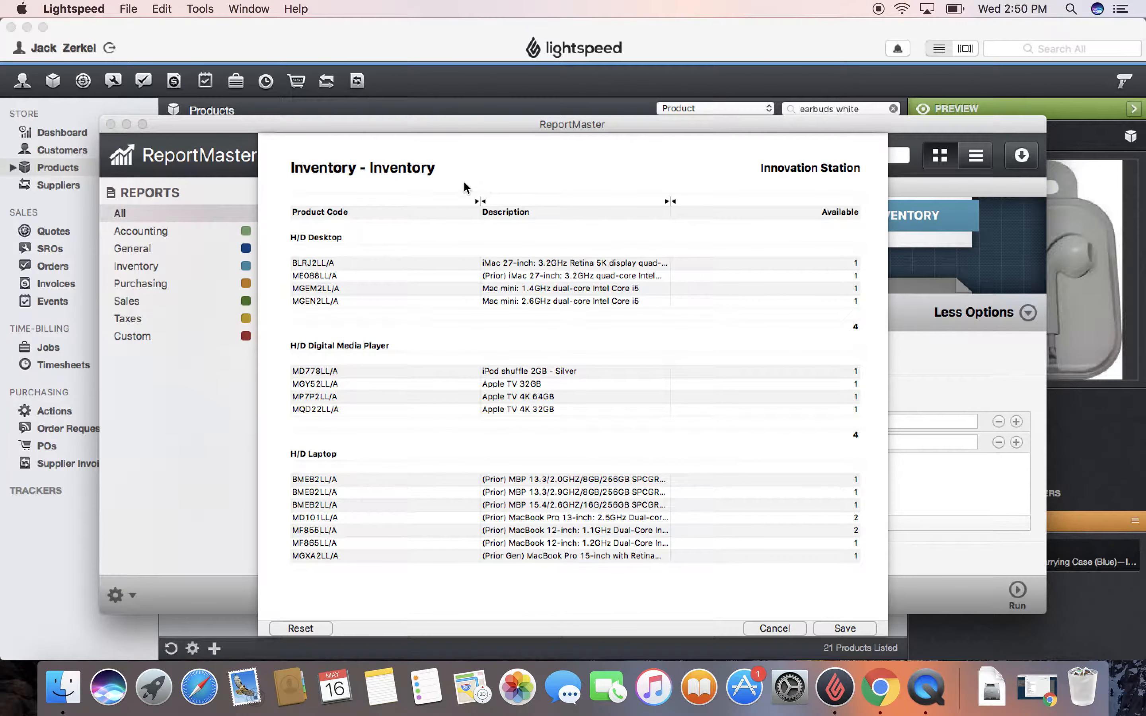
left_click_drag(477, 203, 364, 201)
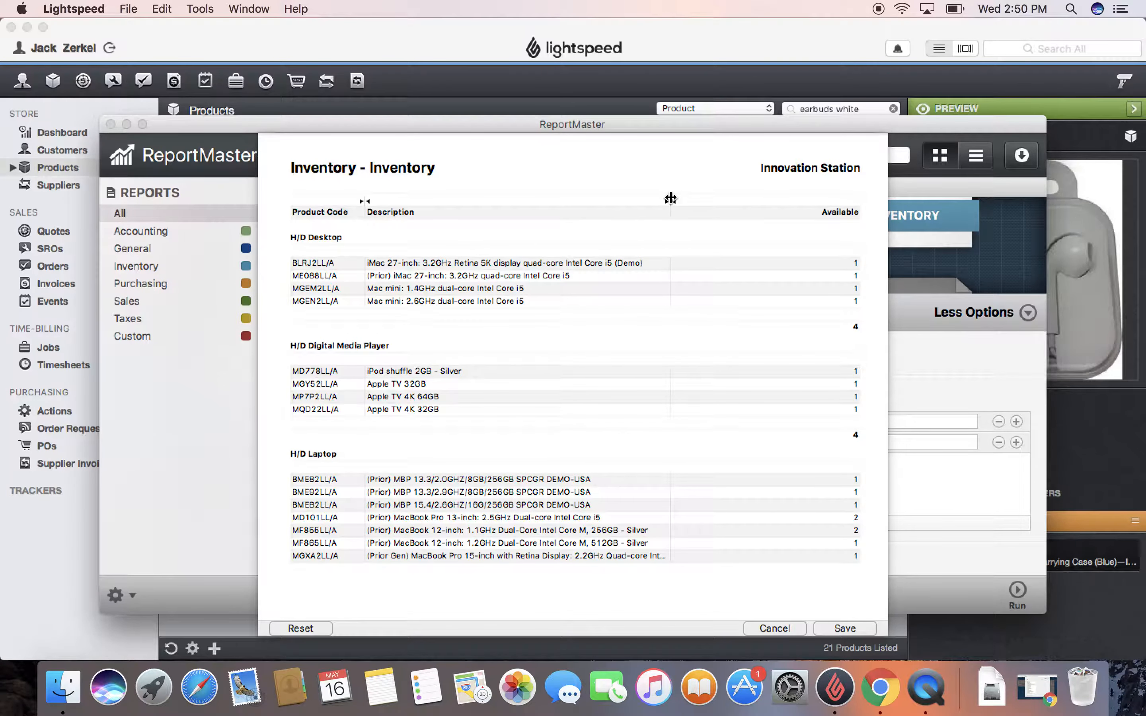
left_click_drag(669, 201, 815, 204)
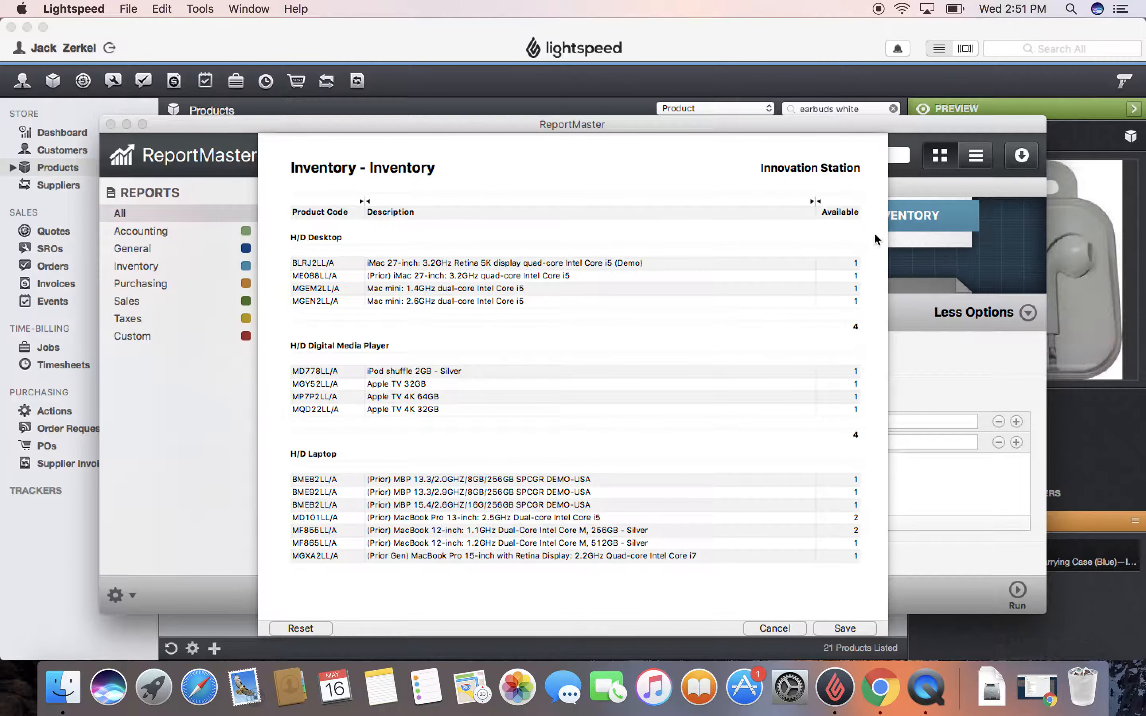
left_click(850, 629)
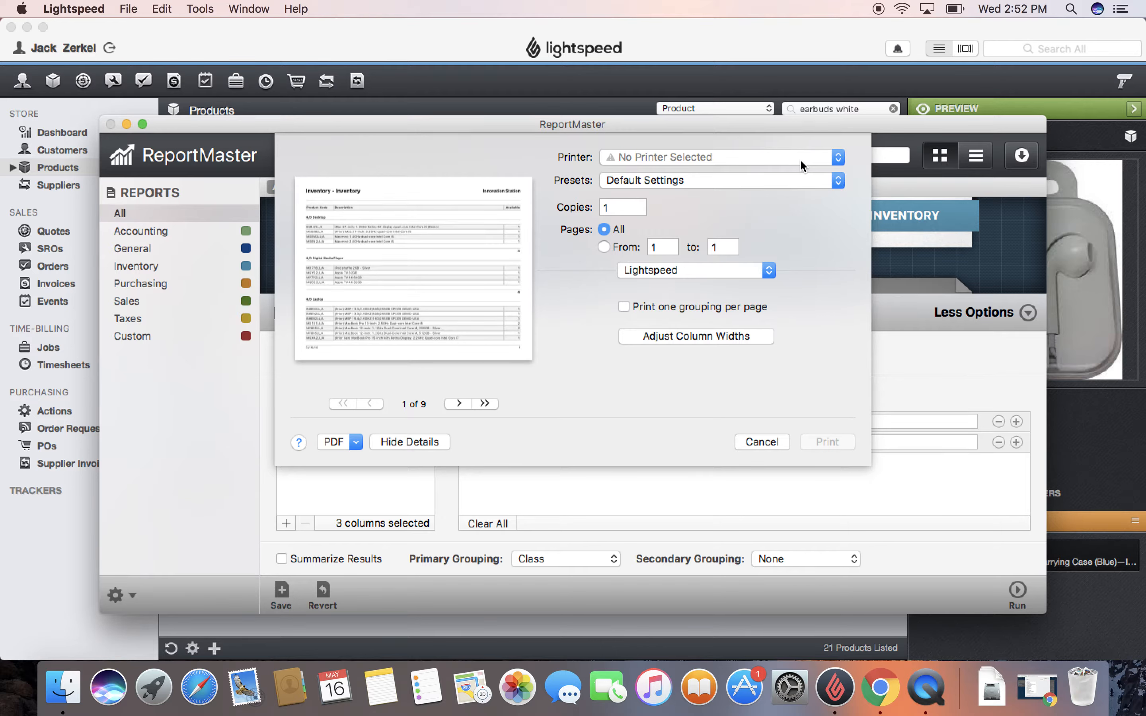
Cancel printing and close the ReportMaster window.
left_click(770, 444)
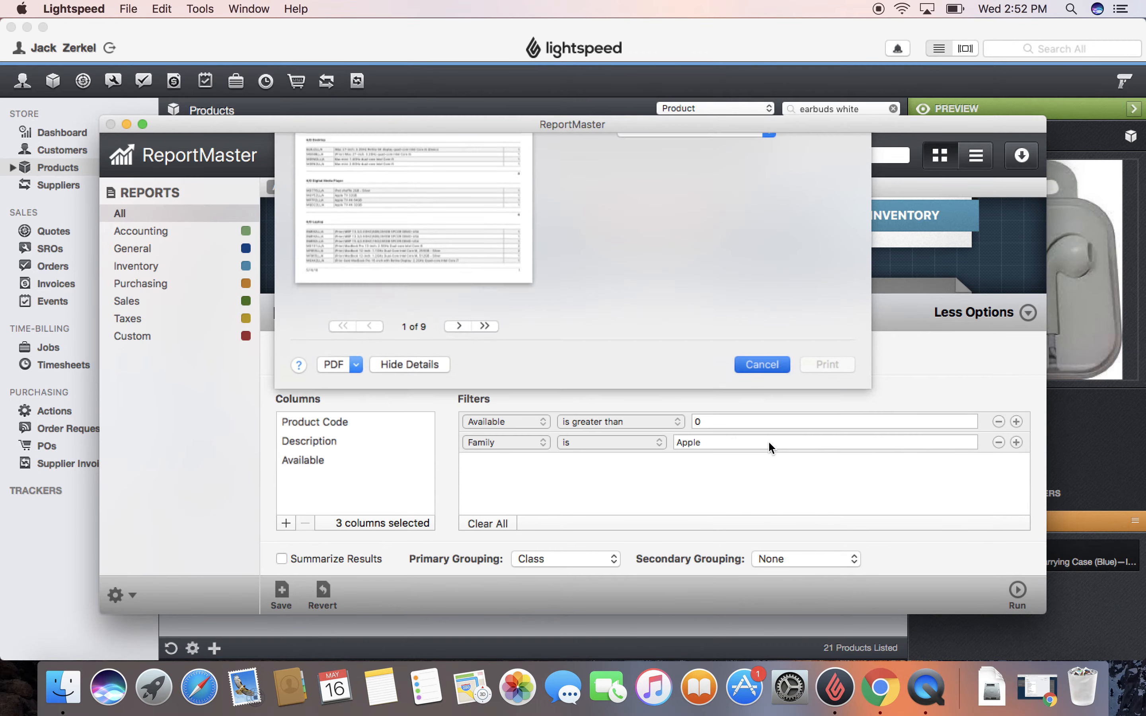
left_click(110, 125)
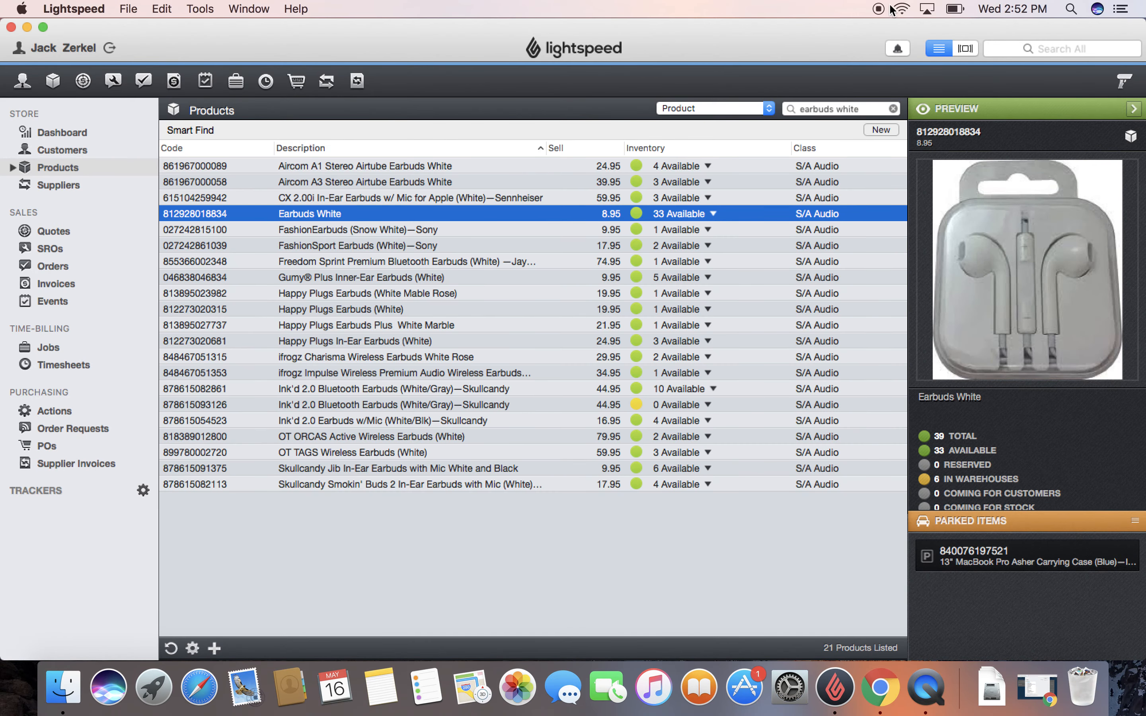